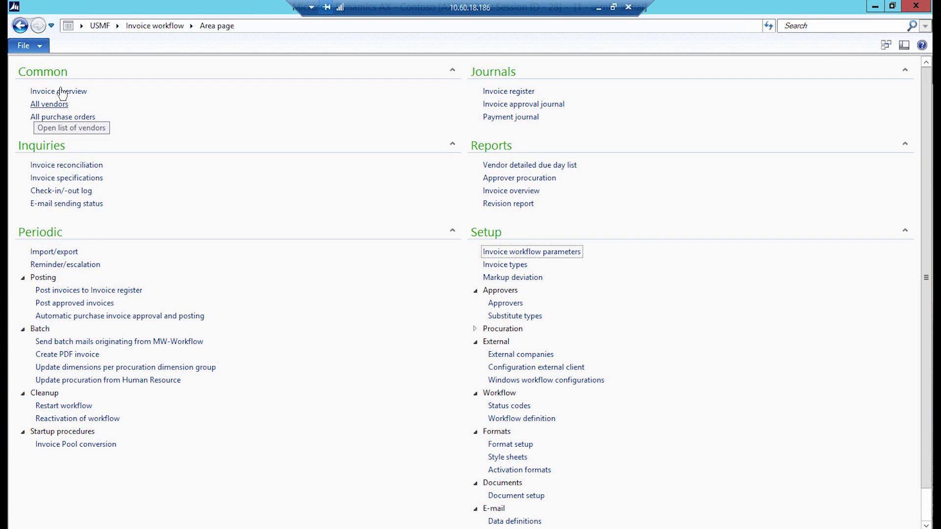
Open the invoice overview with the Approver filter set to * to list all approvers' invoices.
left_click(67, 93)
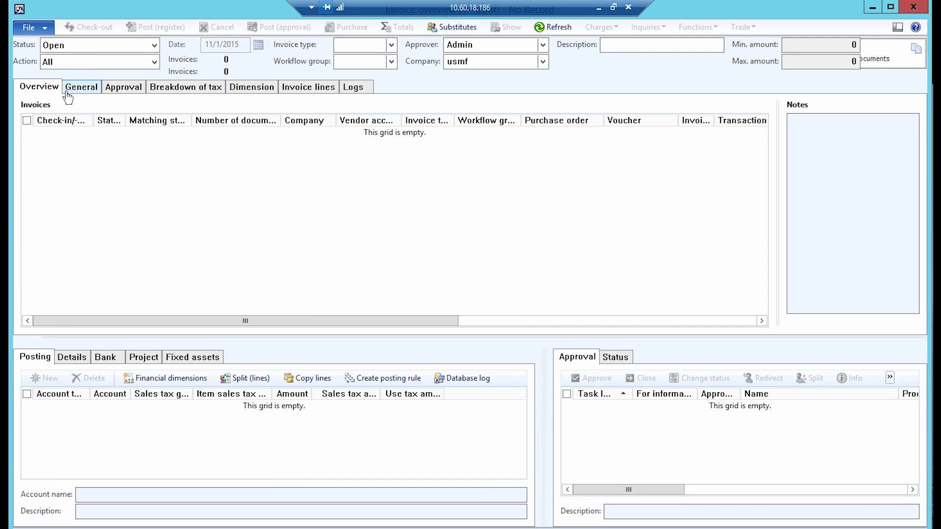
left_click(482, 45)
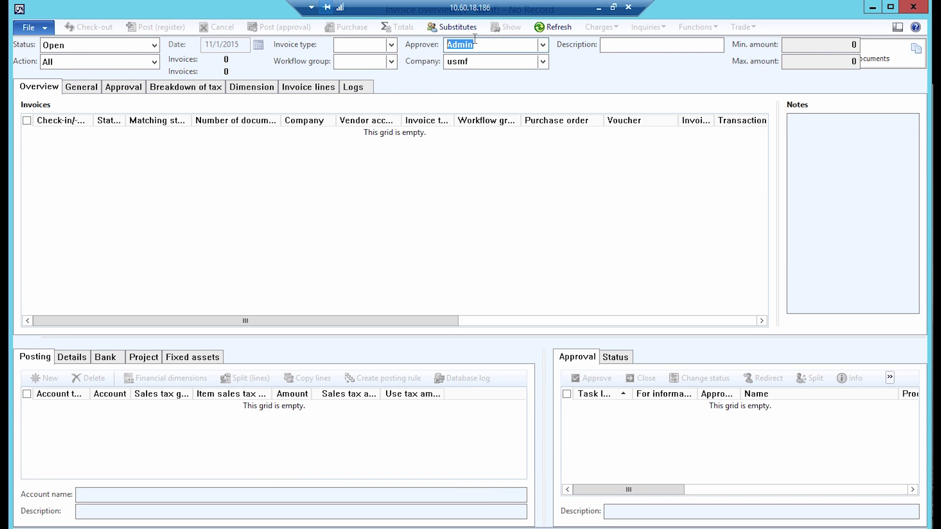
type("*")
key("Tab")
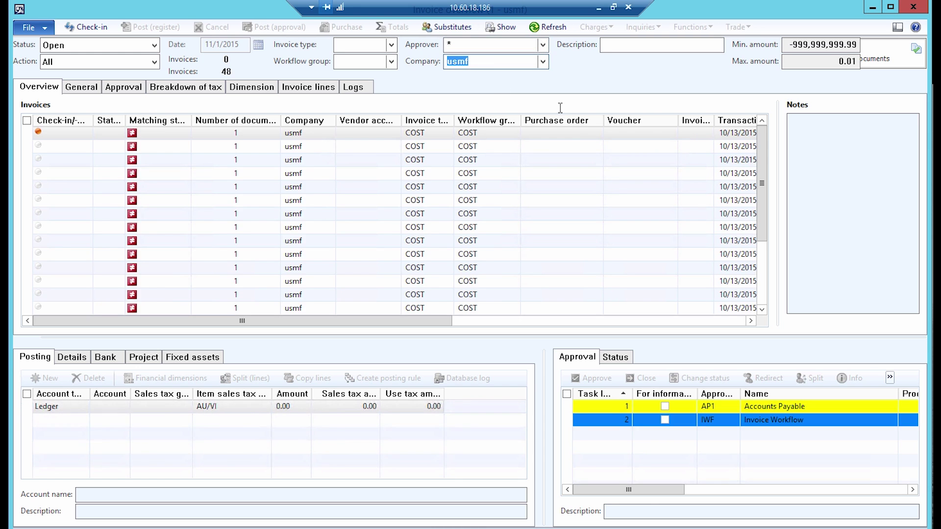
Sort by transaction date newest first, select invoice APIR000042 and widen the Invoice column.
left_click(730, 121)
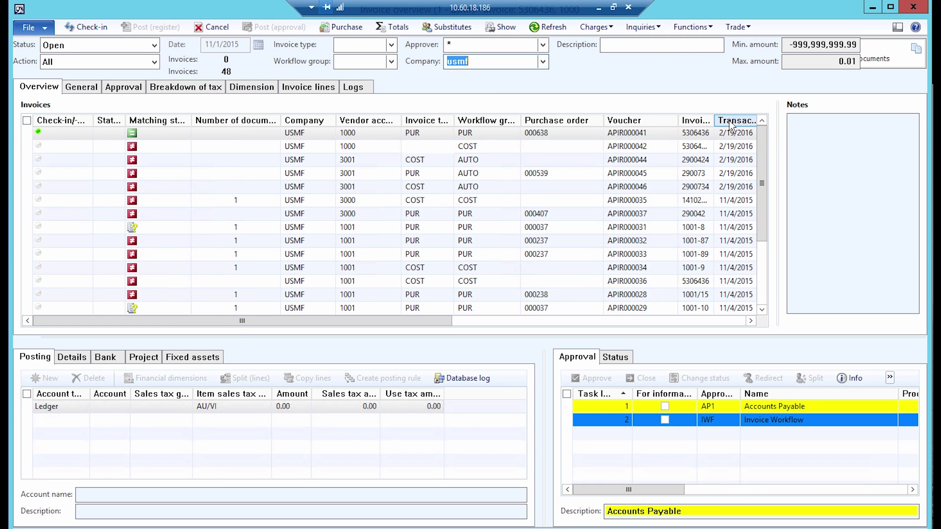
left_click(525, 150)
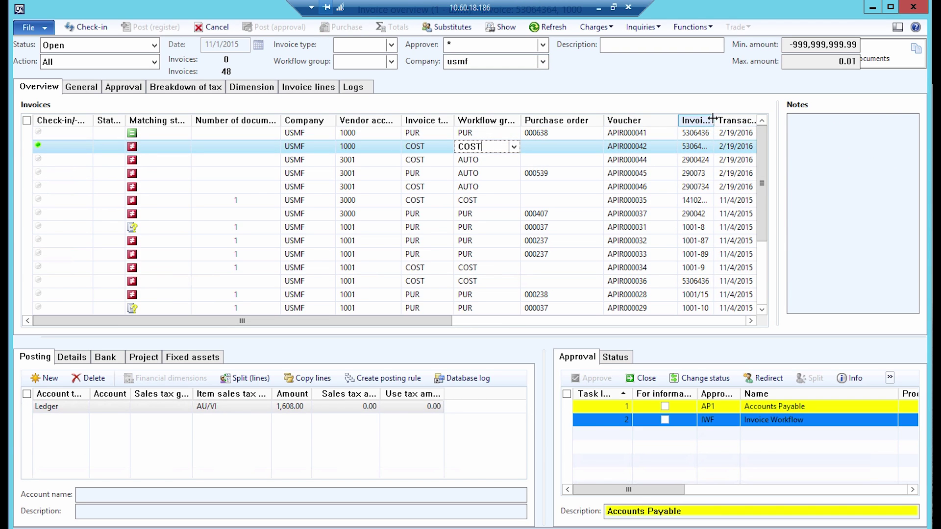
left_click_drag(714, 118, 730, 119)
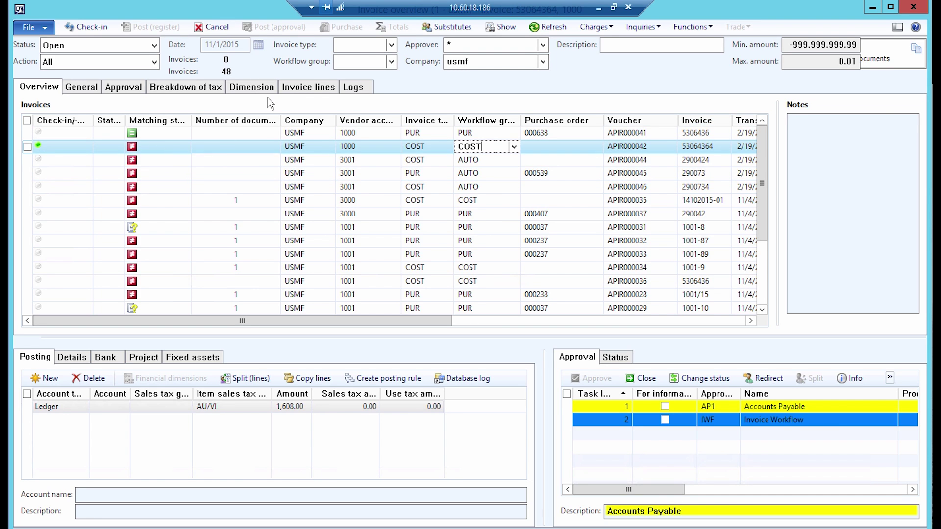
Display the invoice lines: Essence Foodprocessor 1,318.00 and S.bag,5pcs 290.00, totalling 1,608.00.
left_click(312, 87)
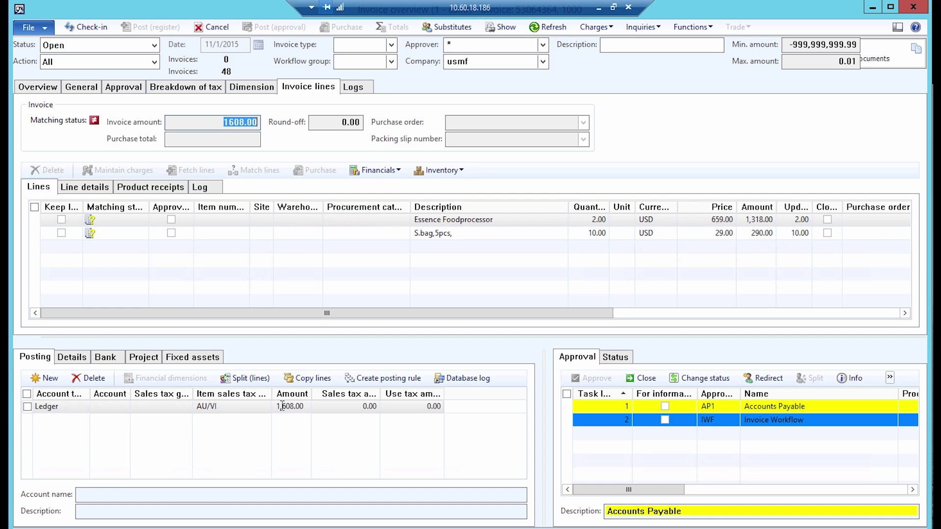
left_click(246, 379)
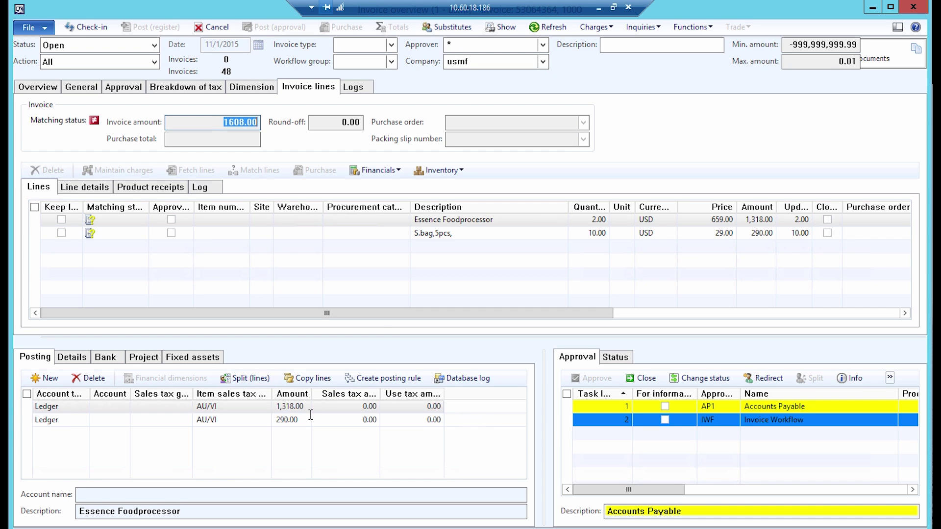
left_click(102, 407)
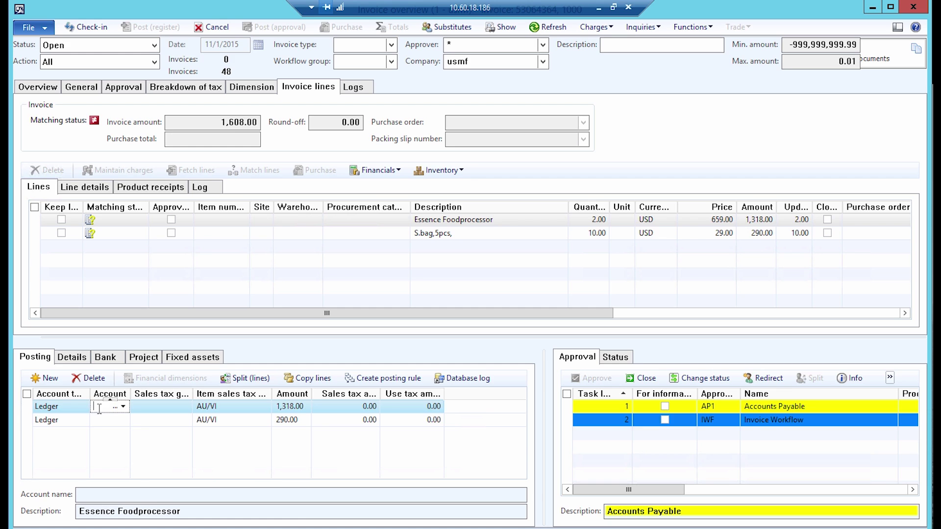
type("6")
left_click(159, 416)
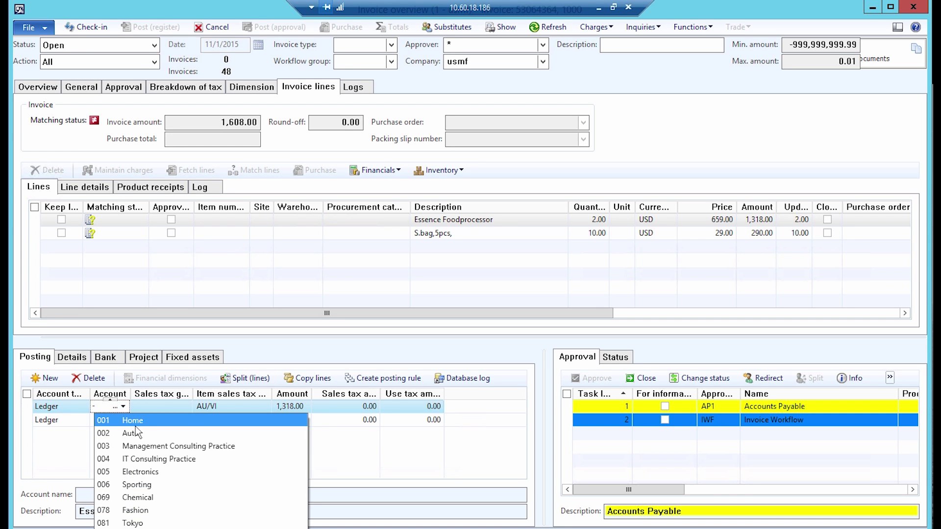
left_click(132, 523)
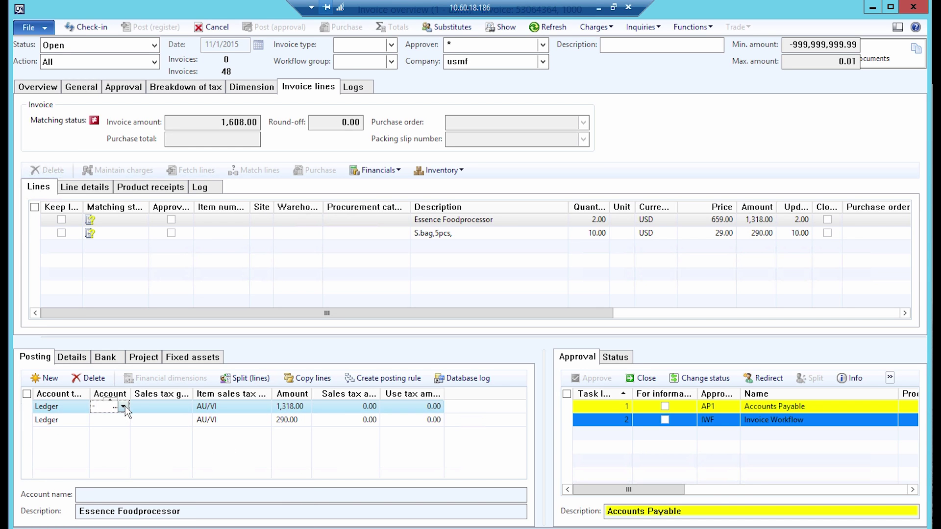
left_click(134, 420)
Set the second posting line's account to 600150 with business unit 002 Auto and department 027 Legal.
left_click(109, 419)
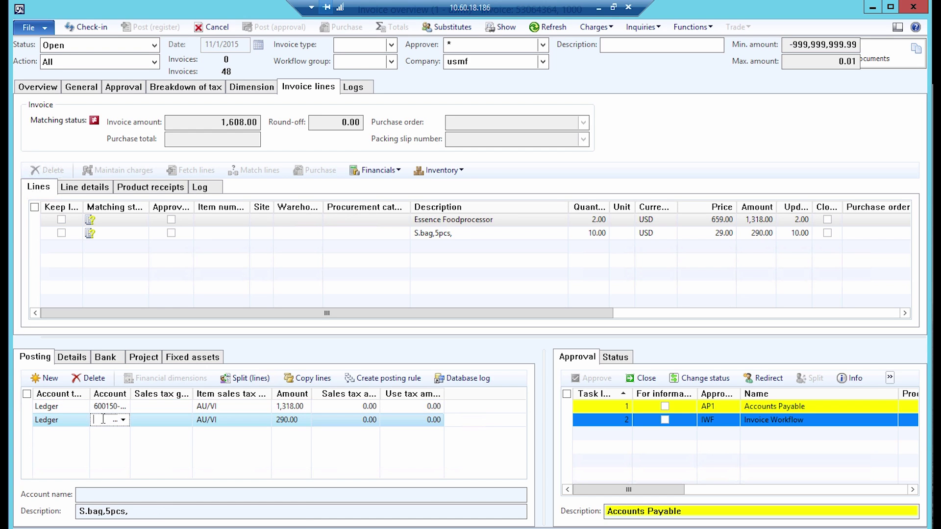
left_click(109, 434)
left_click(113, 435)
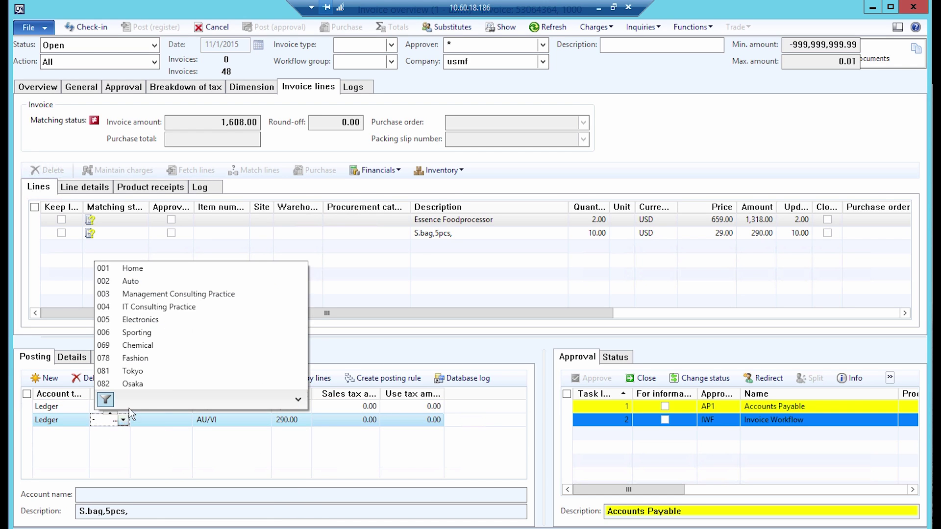
left_click(121, 422)
left_click(122, 421)
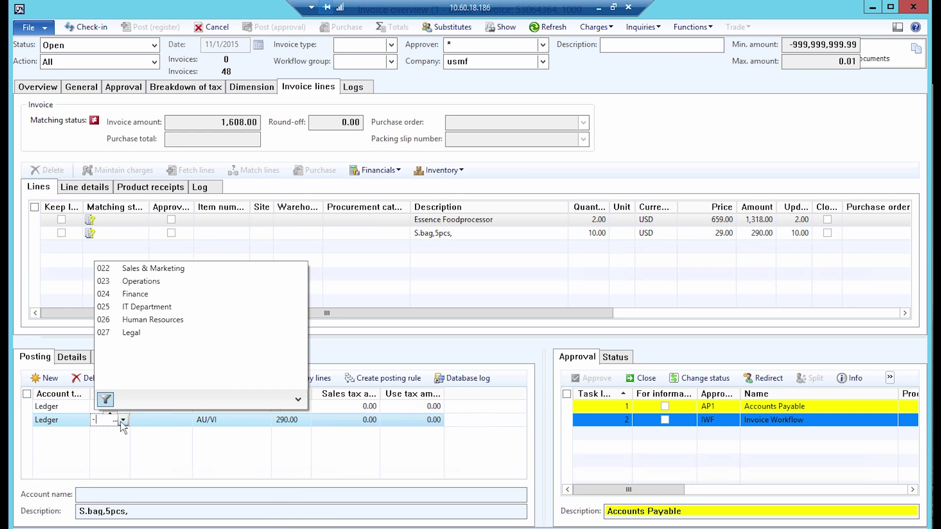
left_click(125, 331)
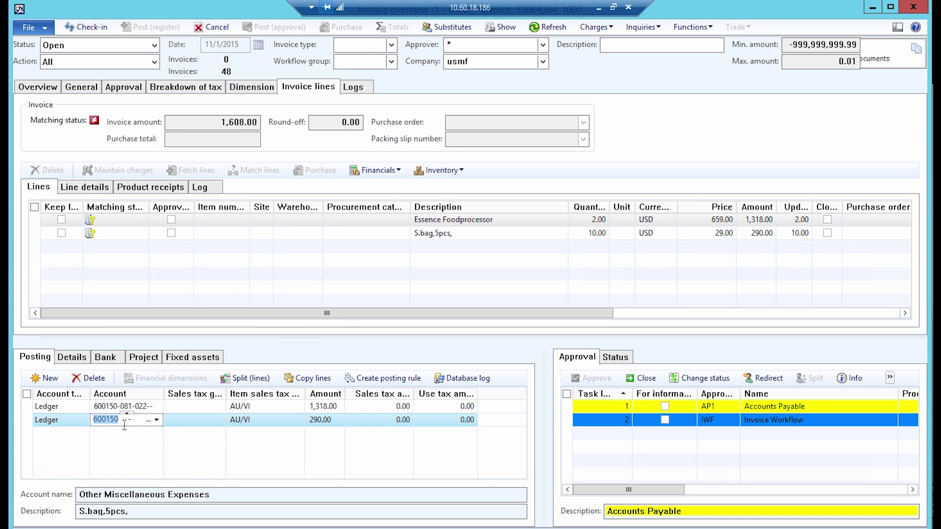
left_click(156, 420)
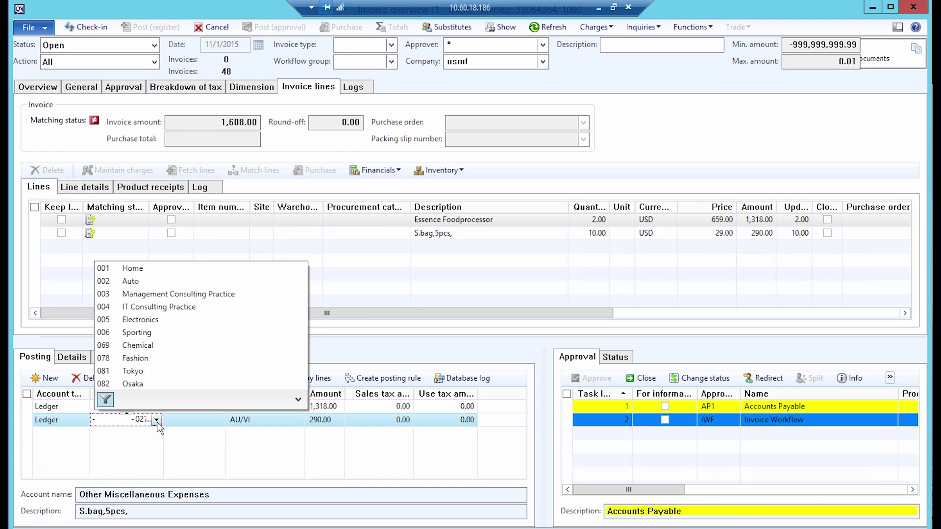
left_click(152, 283)
left_click(128, 420)
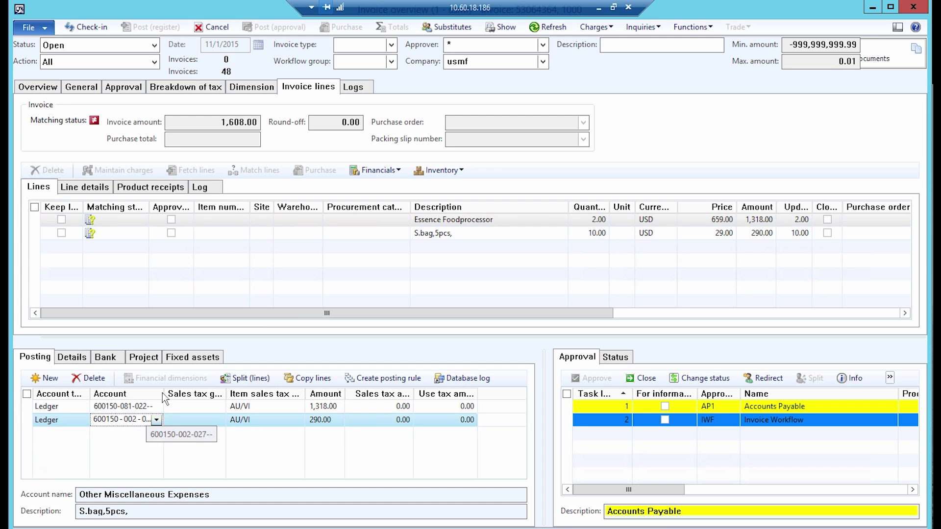
Widen the Account column, reconfirm department 027 Legal, and check the financial dimension details.
left_click_drag(164, 394, 207, 399)
left_click(201, 420)
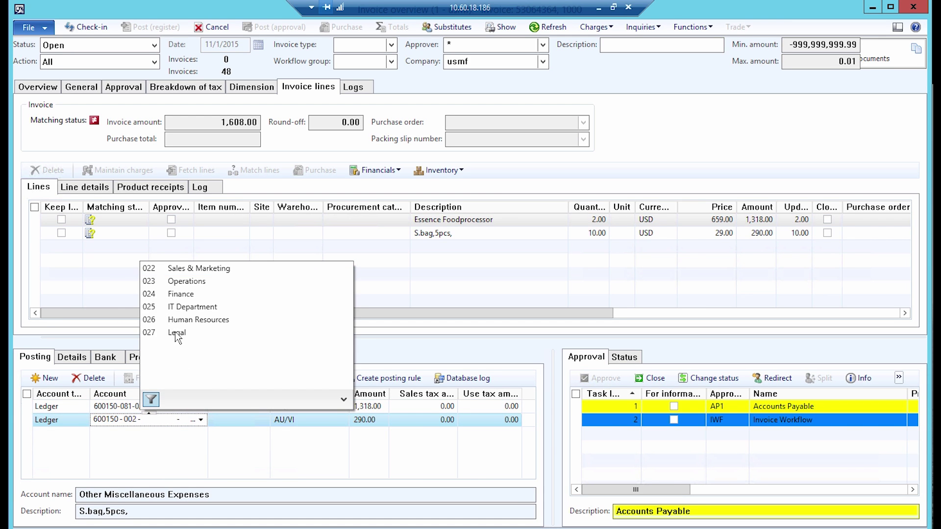
left_click(174, 332)
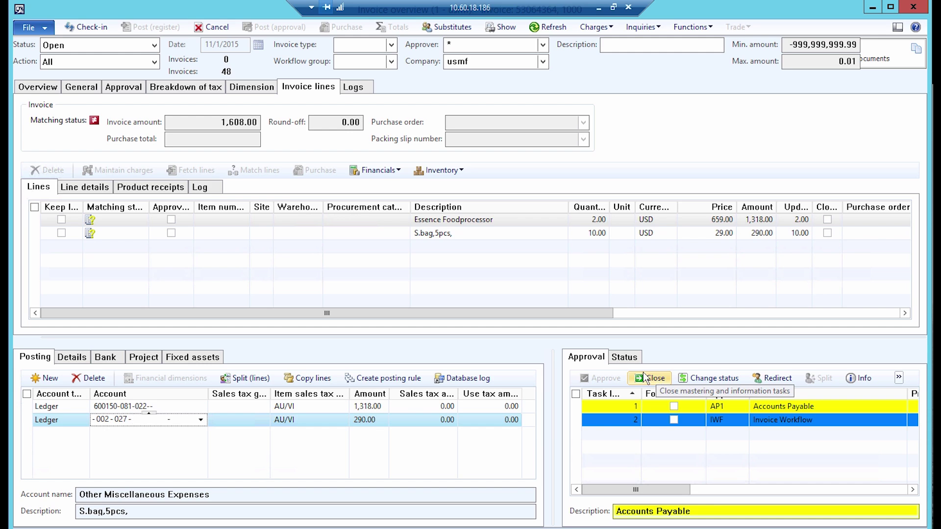
mouse_move(132, 420)
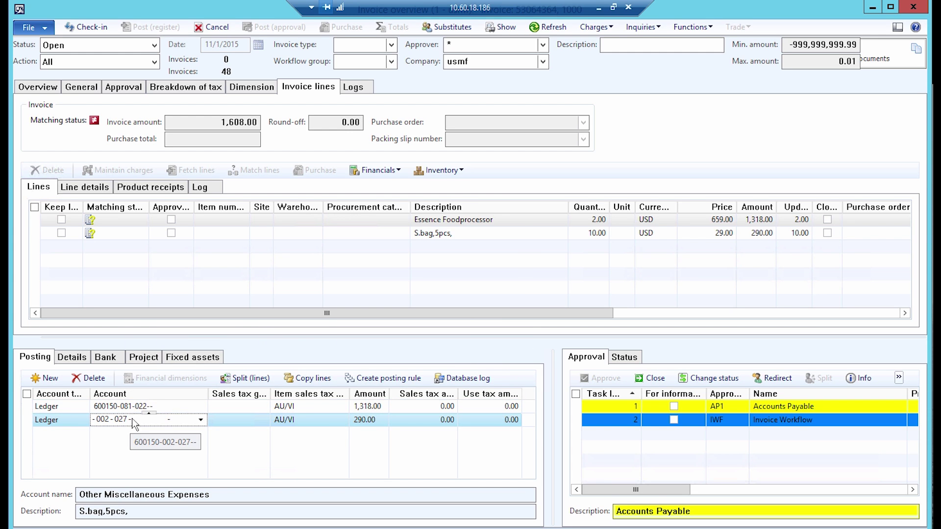
mouse_move(148, 404)
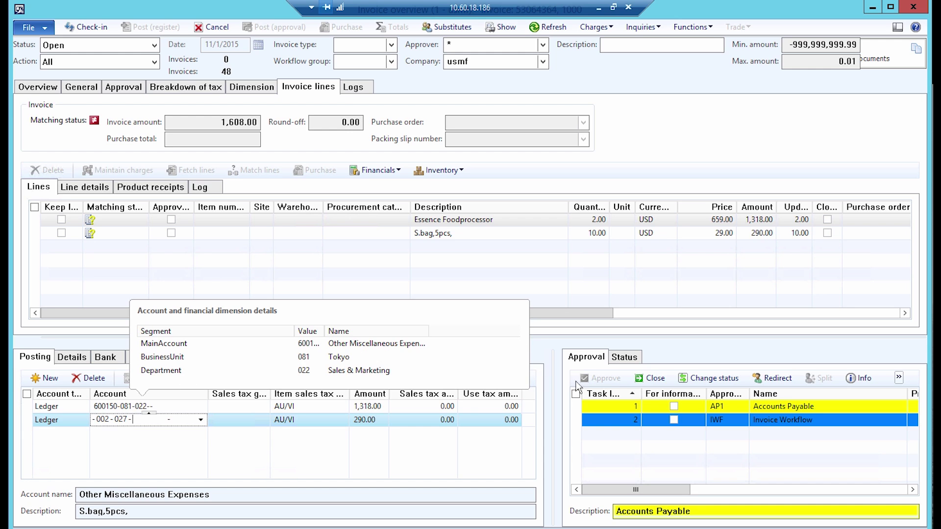
Complete the AP1 task to route the invoice to two MS approval steps, then switch to Remote Desktop.
left_click(660, 379)
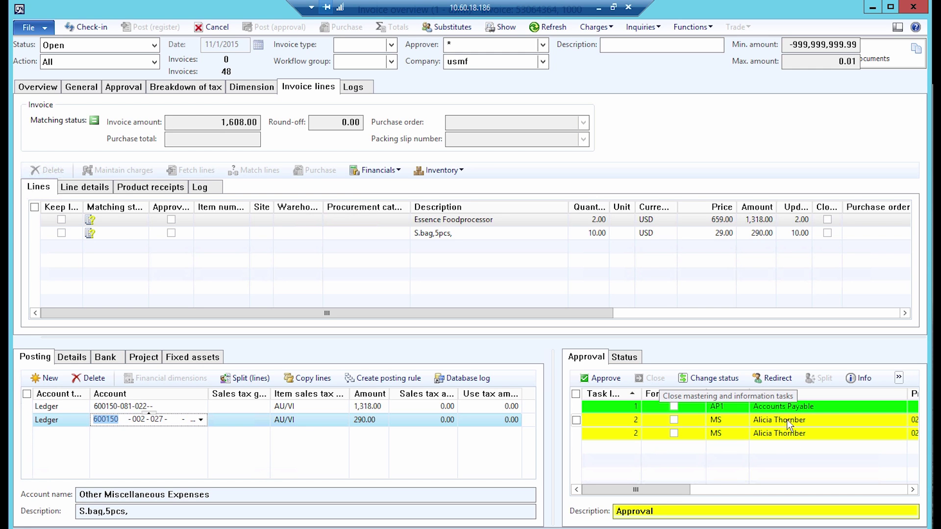
left_click(912, 489)
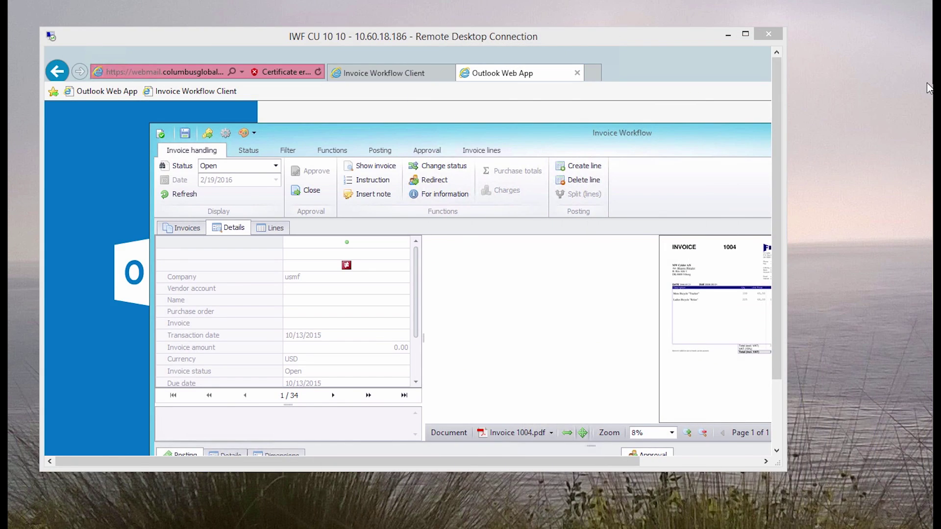
Maximize the remote session, sign in to Outlook Web App with the approver's password, and open the first approval email.
left_click(746, 35)
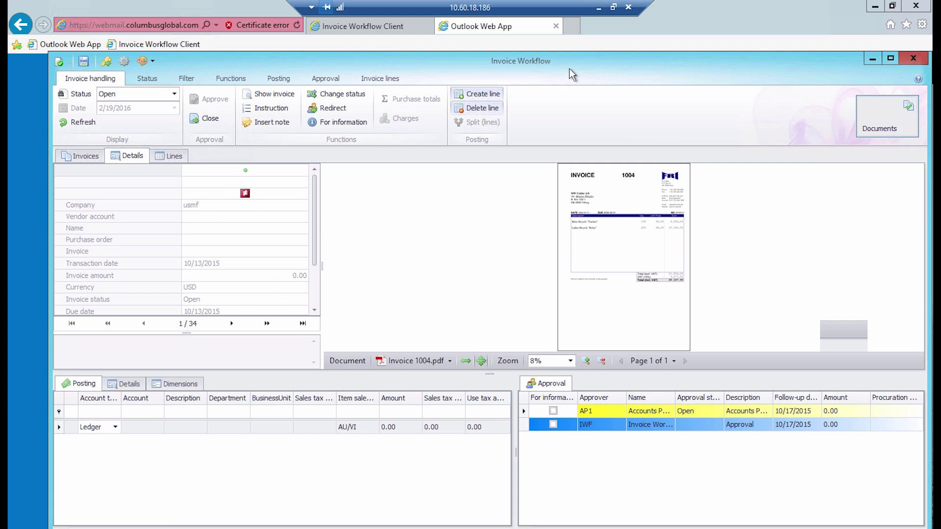
left_click_drag(546, 64, 537, 62)
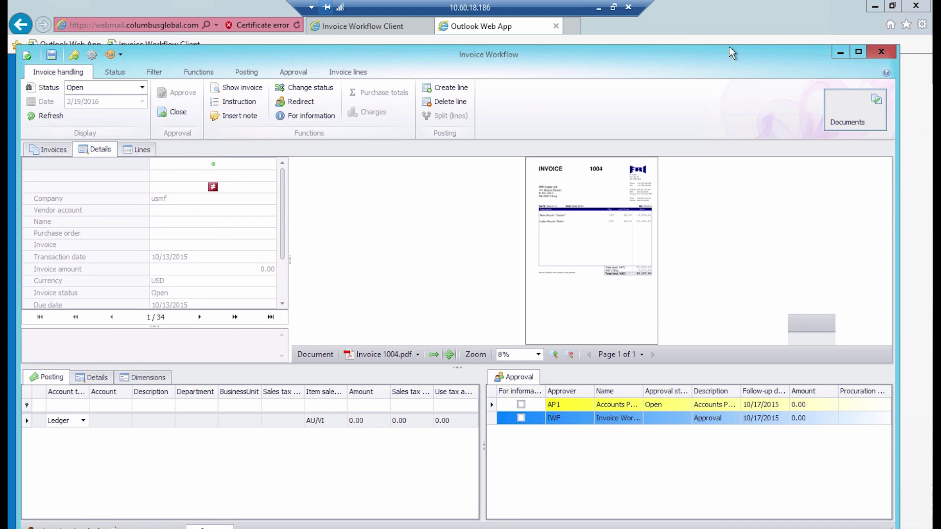
left_click(515, 27)
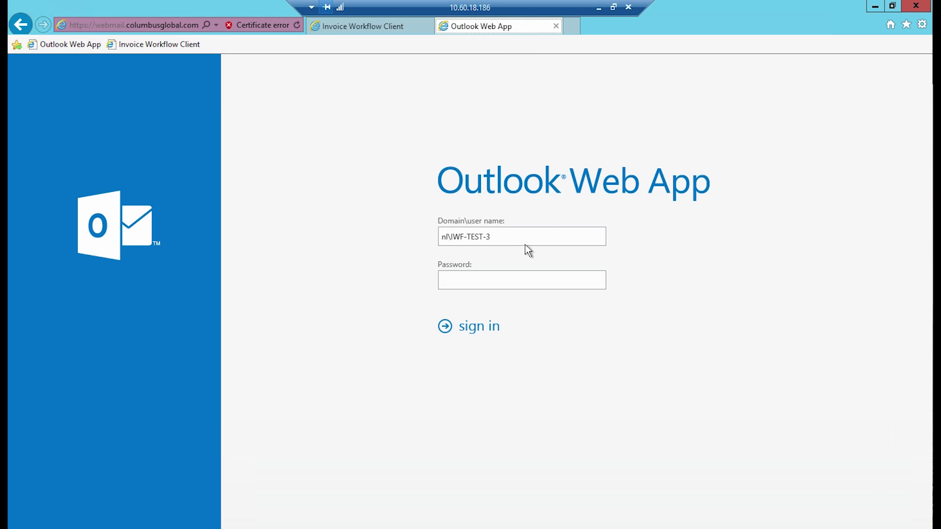
type("••••")
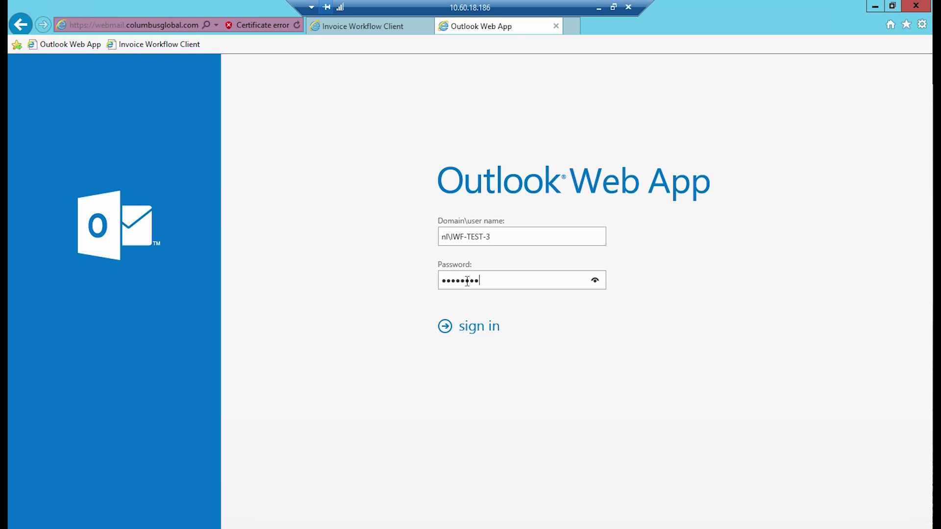
key("Return")
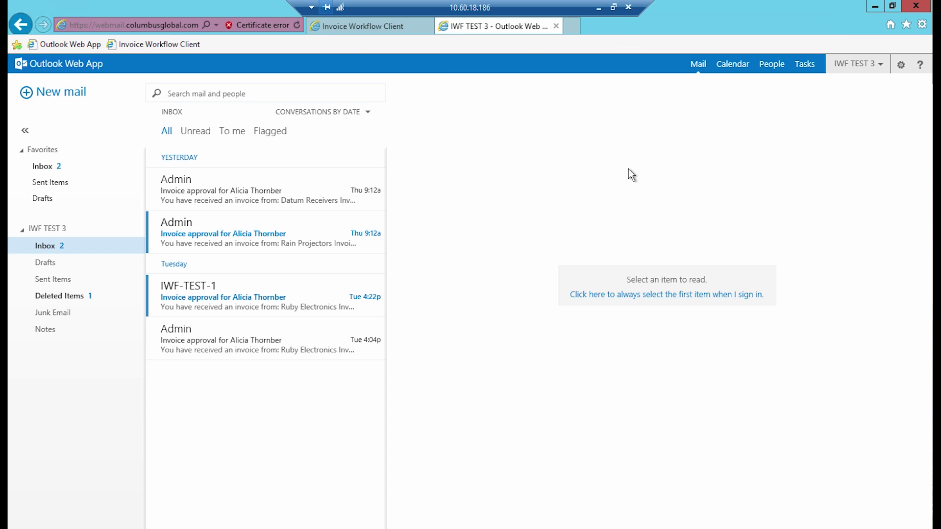
left_click(221, 191)
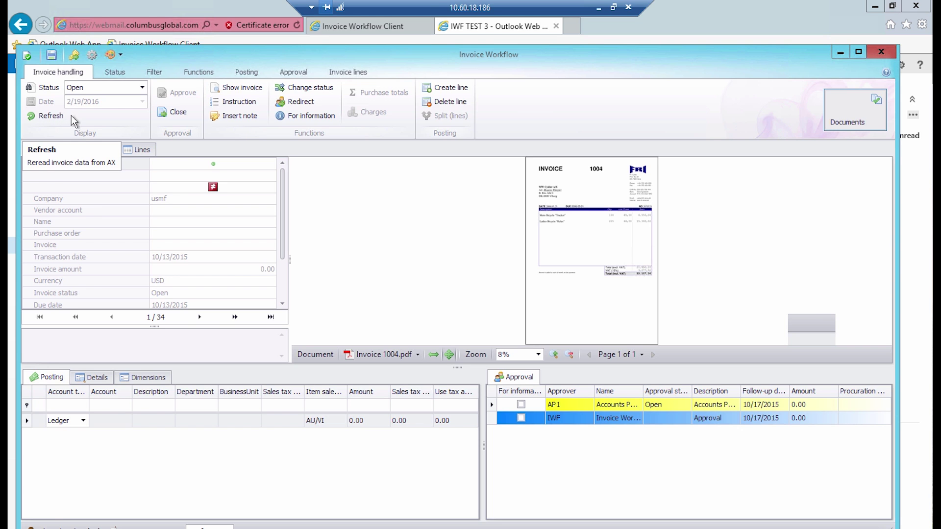
List invoices newest first by transaction date and open invoice 53064364.
left_click(859, 52)
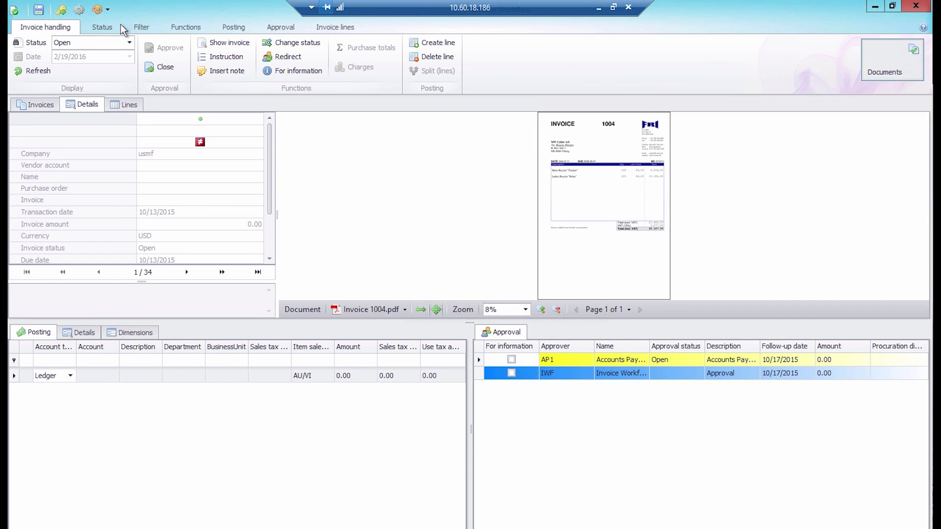
left_click(42, 104)
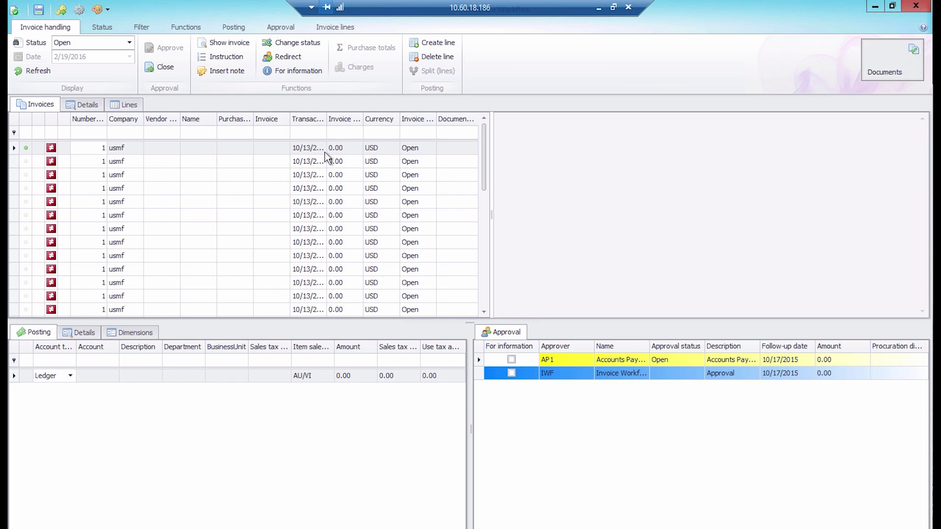
left_click(309, 120)
left_click(300, 119)
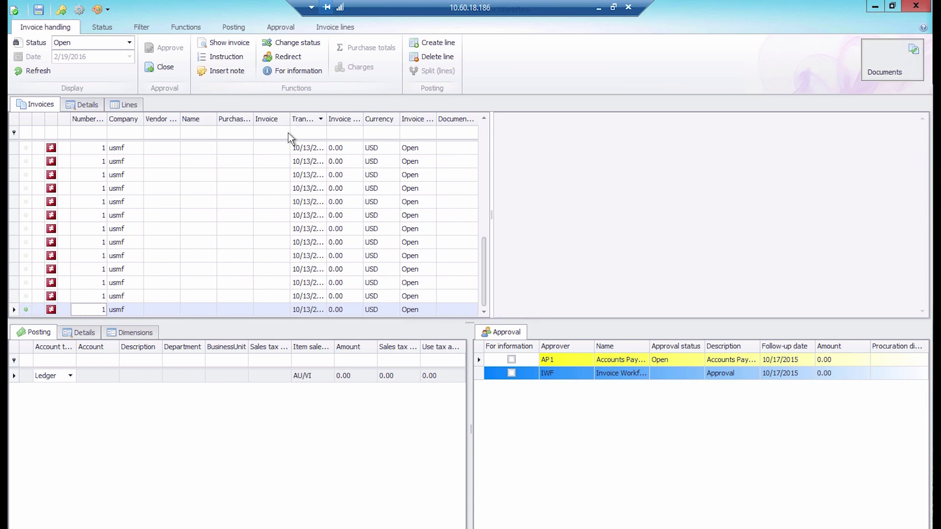
scroll(481, 216, "up", 5)
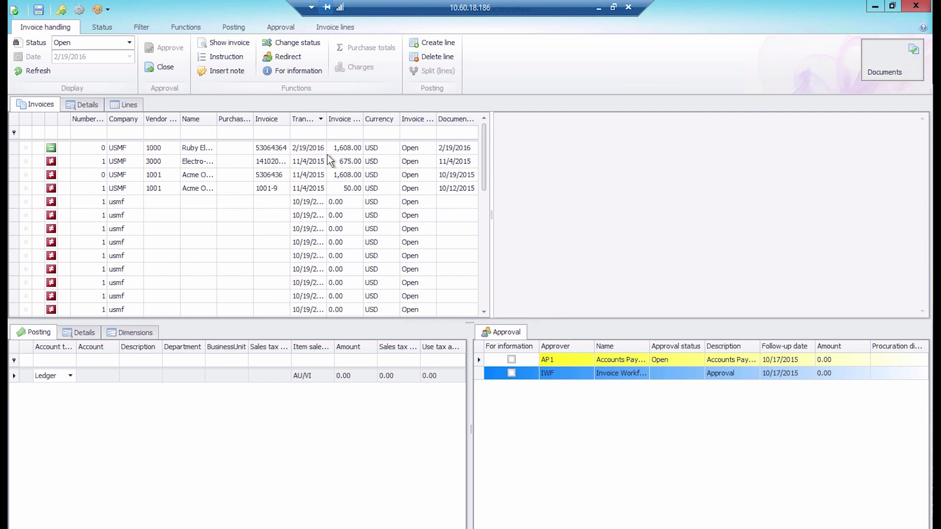
left_click(119, 149)
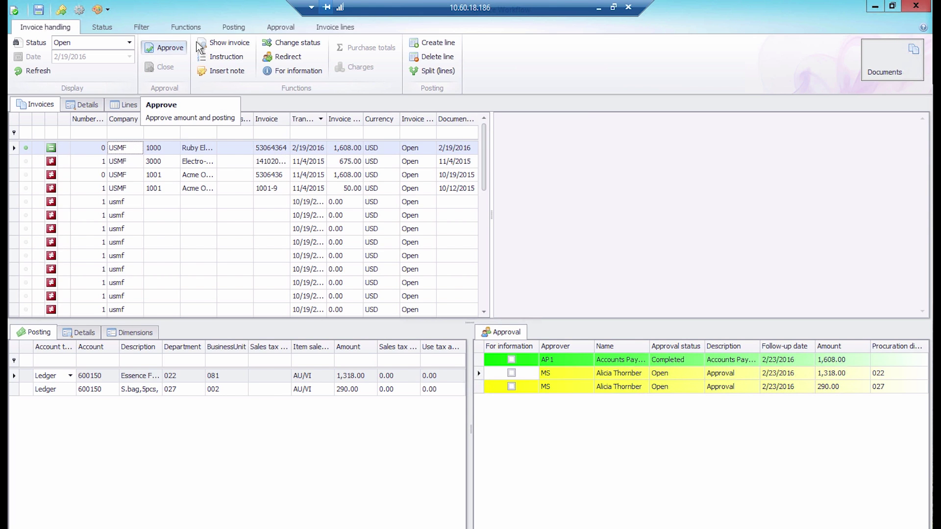
Review the procuration limits, then approve the 1,318.00 and 290.00 posting lines of invoice 53064364.
left_click(283, 31)
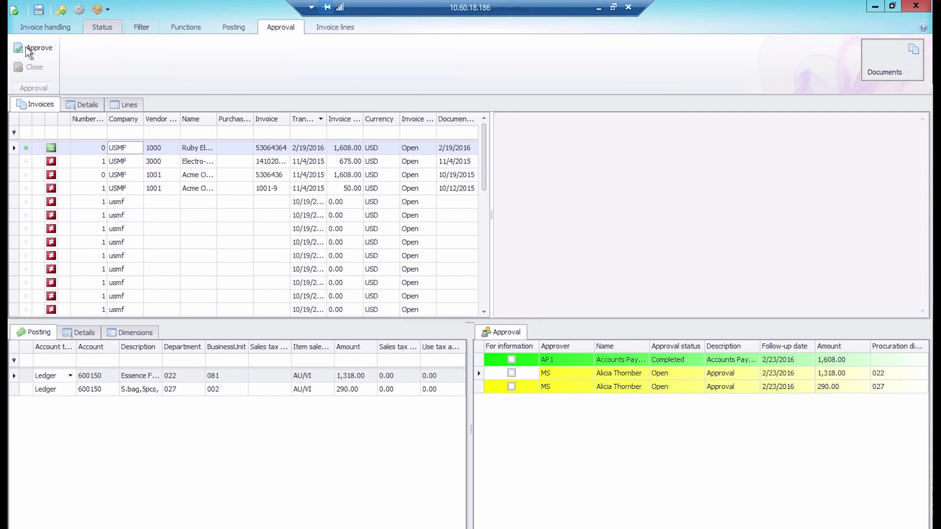
left_click(109, 29)
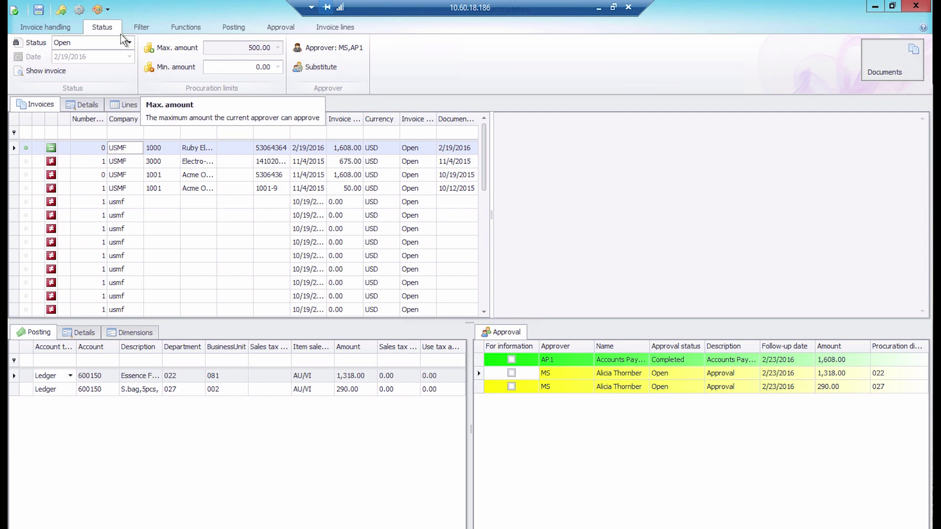
left_click(53, 26)
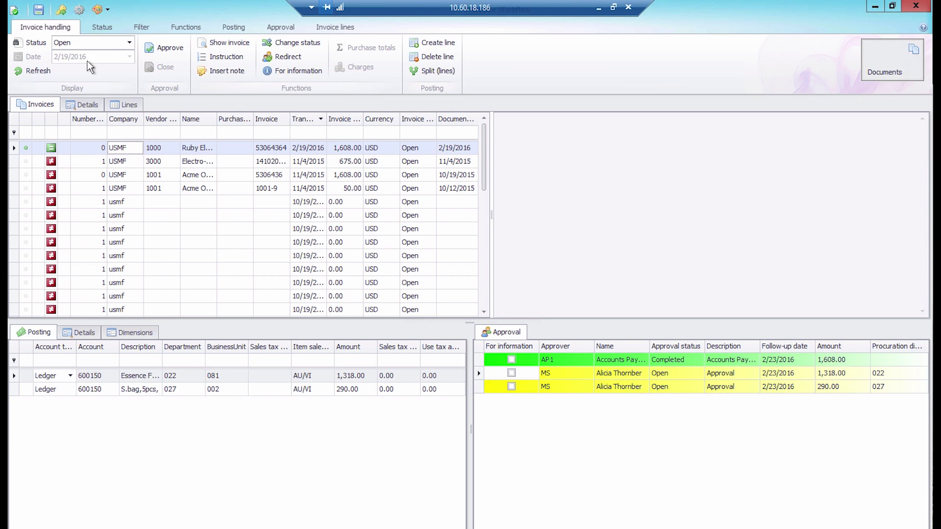
left_click(169, 46)
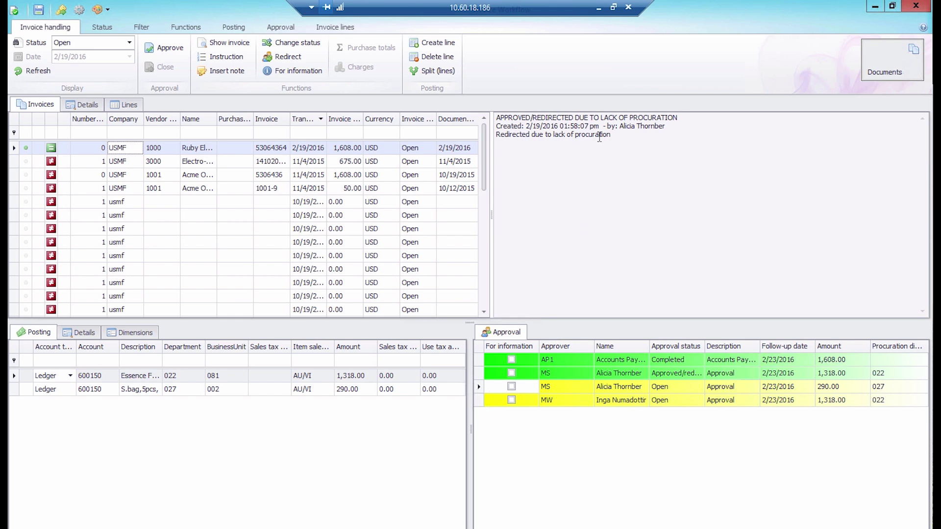
left_click(163, 51)
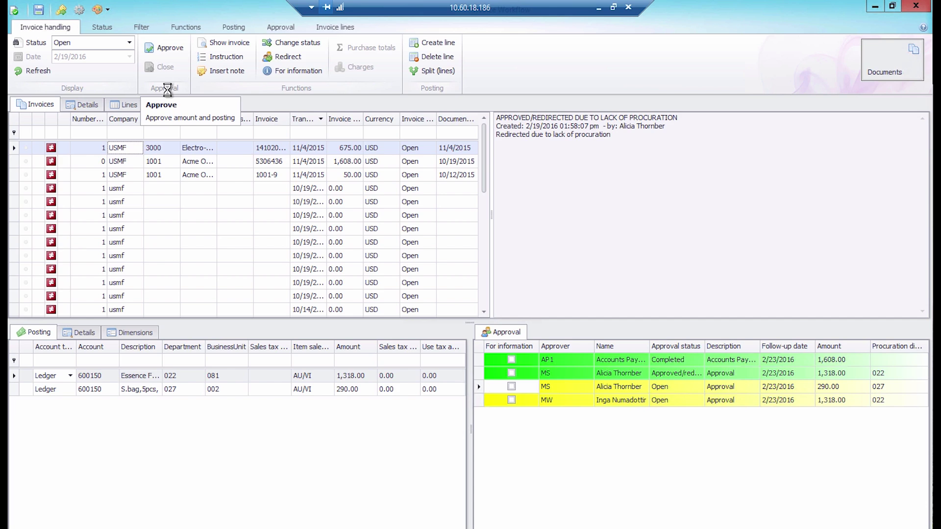